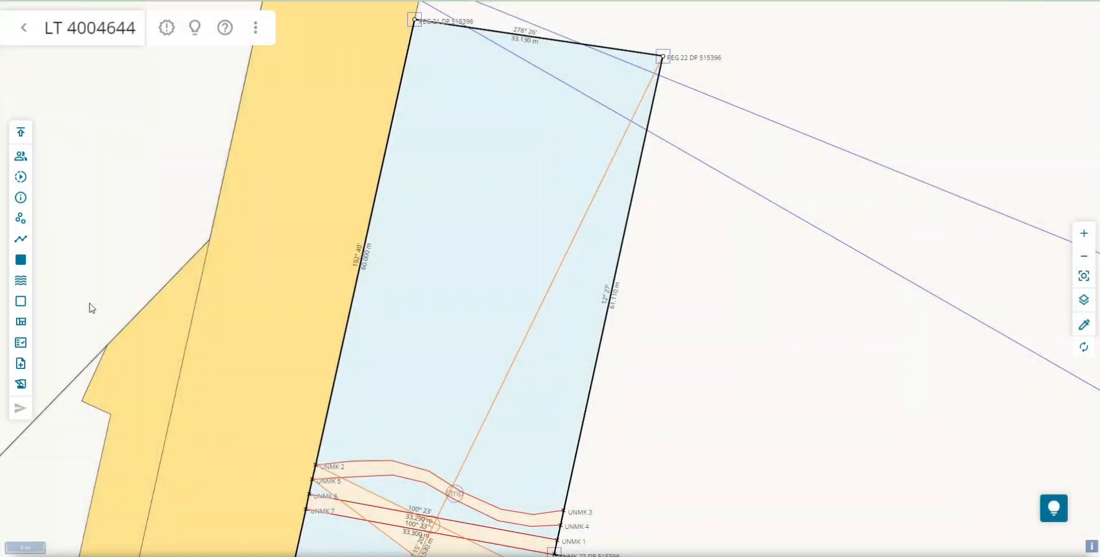
# Step: Open the irregular lines list, locate the 102→103 water boundary on the map and review its type options
pyautogui.click(21, 281)
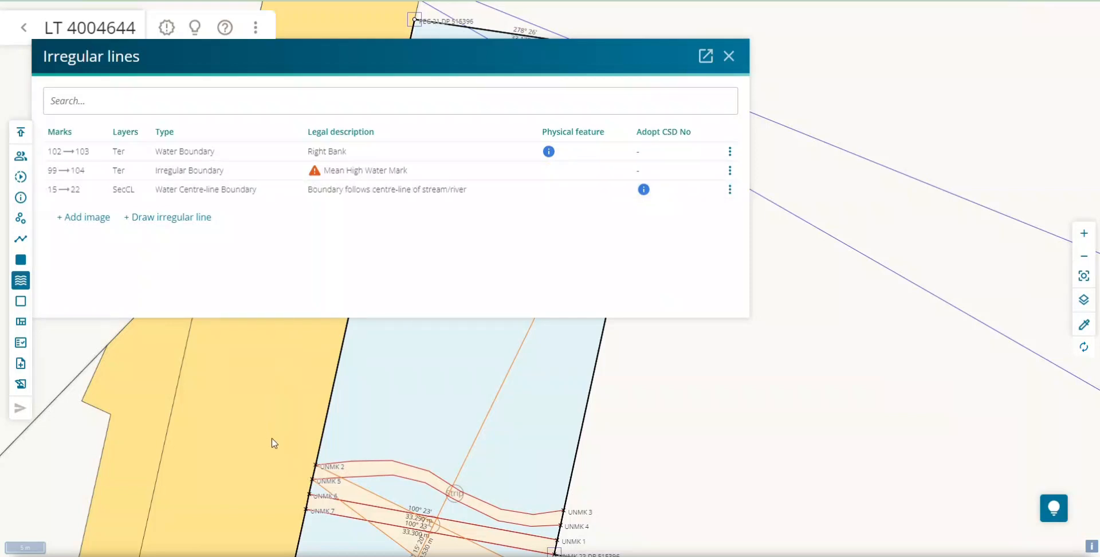
pyautogui.moveTo(274, 444); pyautogui.dragTo(263, 367)
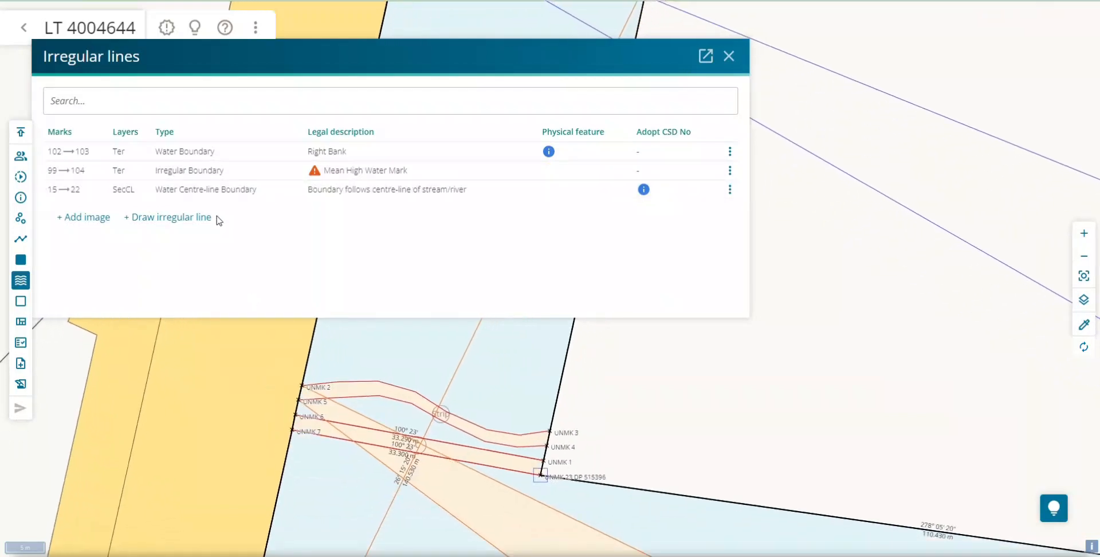
pyautogui.click(184, 150)
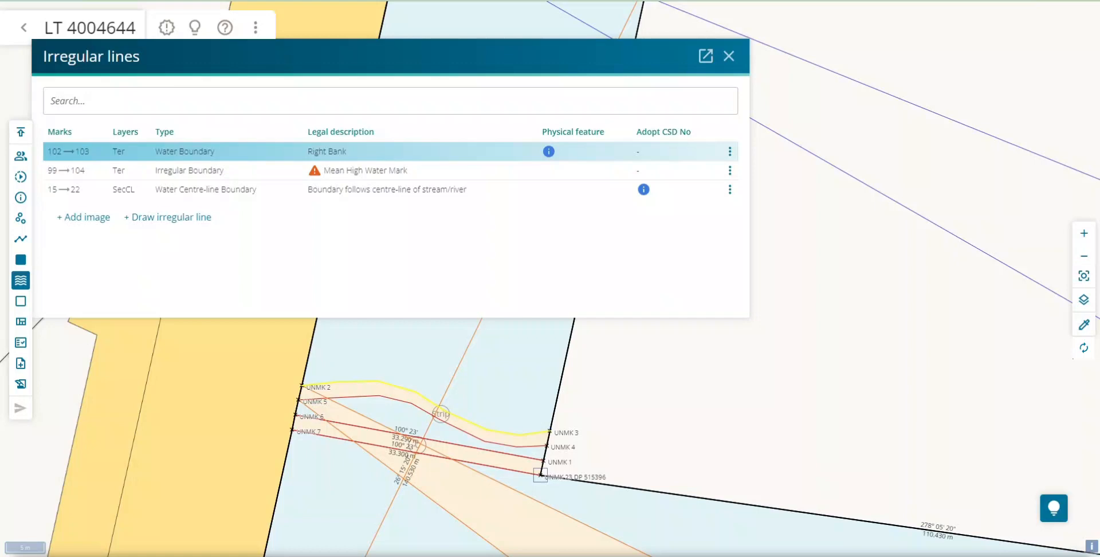
pyautogui.click(124, 154)
pyautogui.click(172, 149)
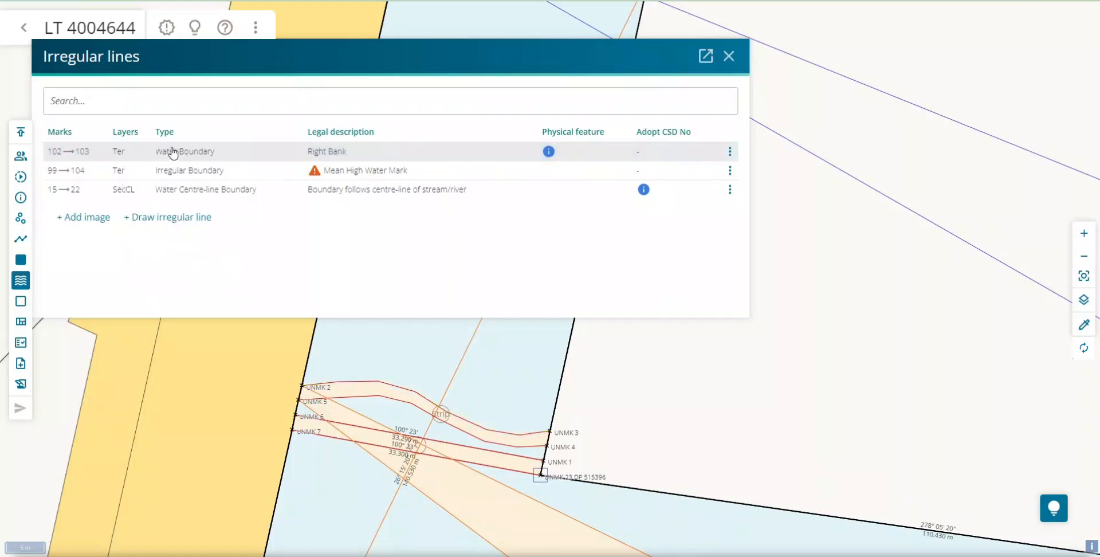
pyautogui.click(173, 152)
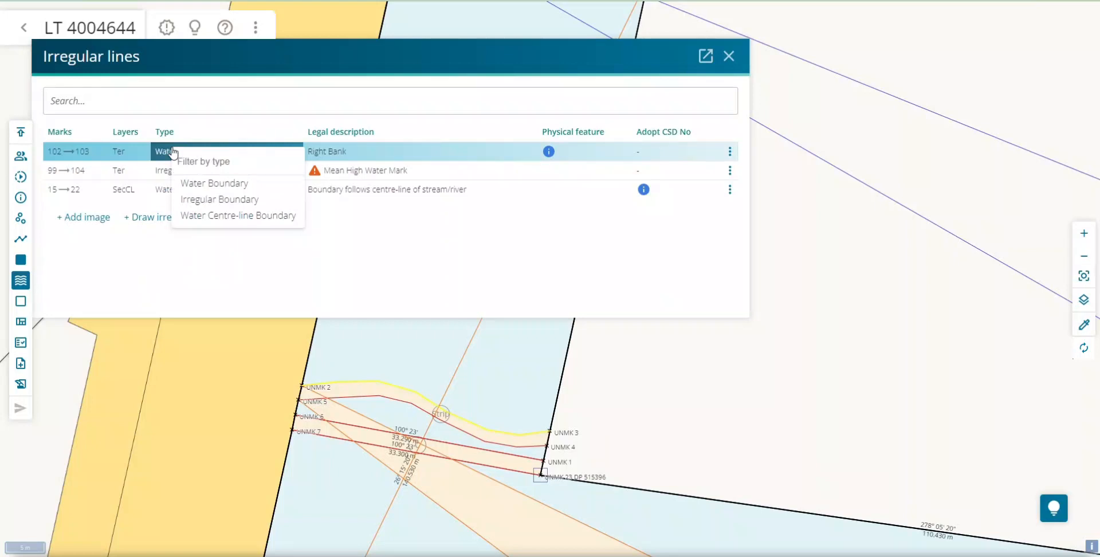
pyautogui.click(172, 152)
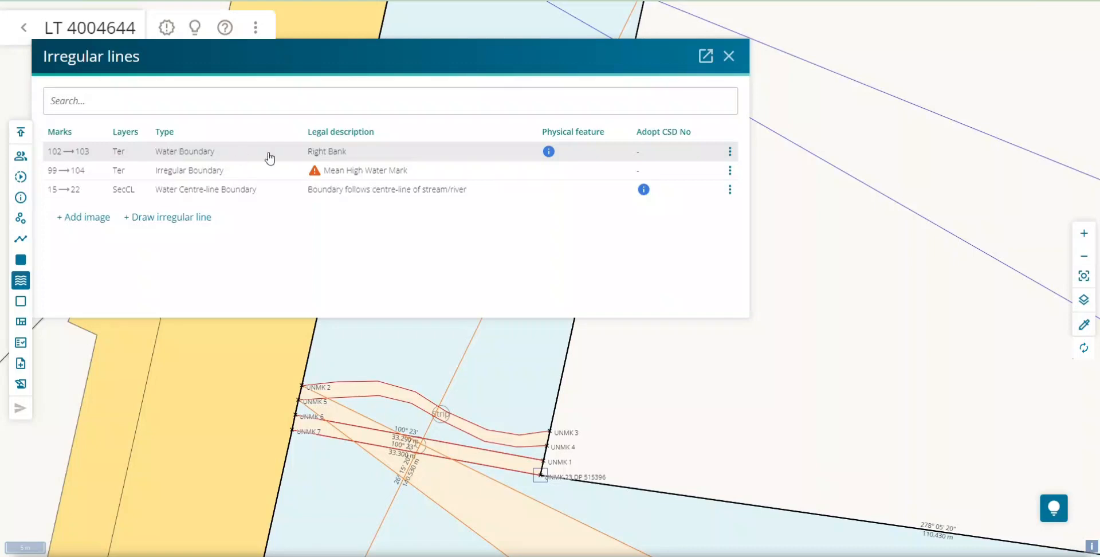
# Step: Set the legal description of the 102→103 water boundary to Right Bank
pyautogui.click(334, 154)
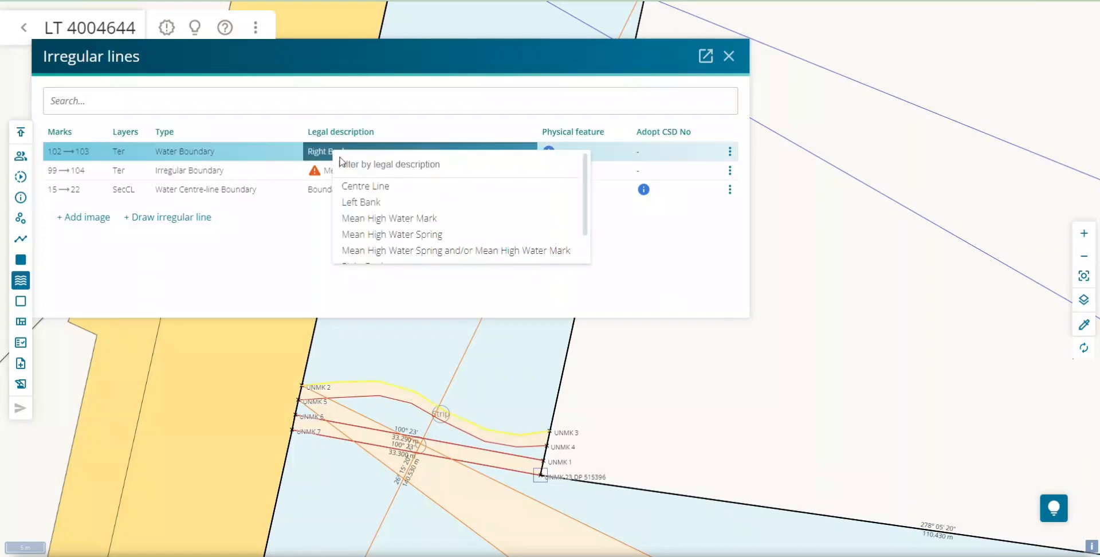
pyautogui.scroll(-2, 368, 199)
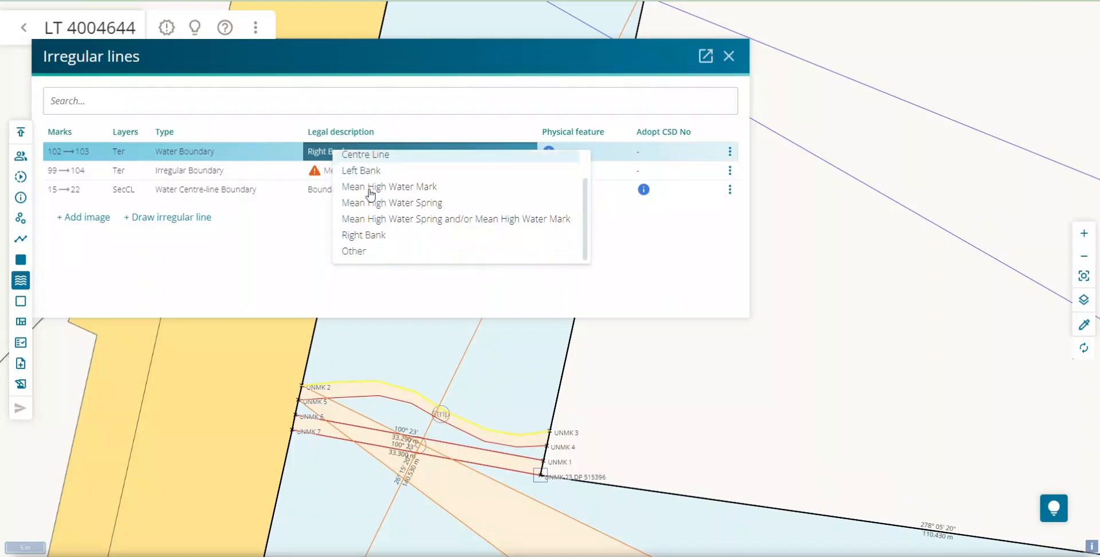
pyautogui.click(373, 239)
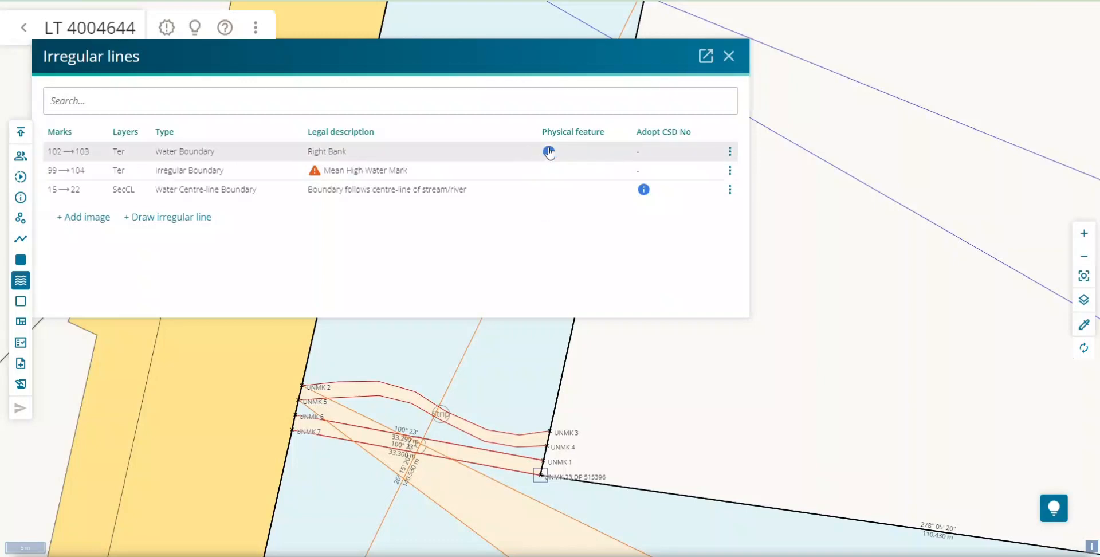
pyautogui.moveTo(549, 152)
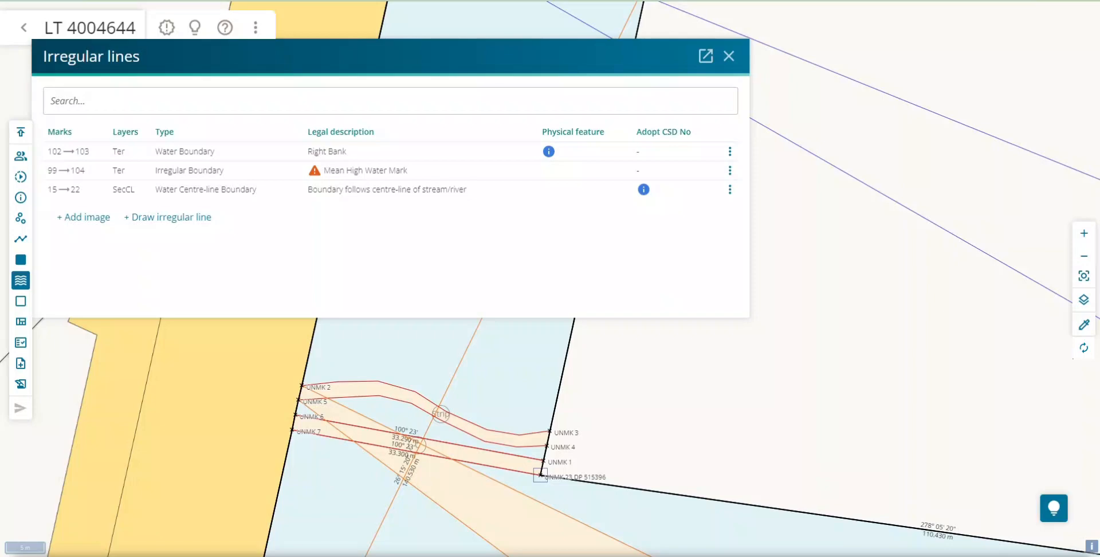
# Step: Set the adopted CSD number of the 15→22 water centre-line boundary to DP 48950
pyautogui.click(365, 171)
pyautogui.click(651, 189)
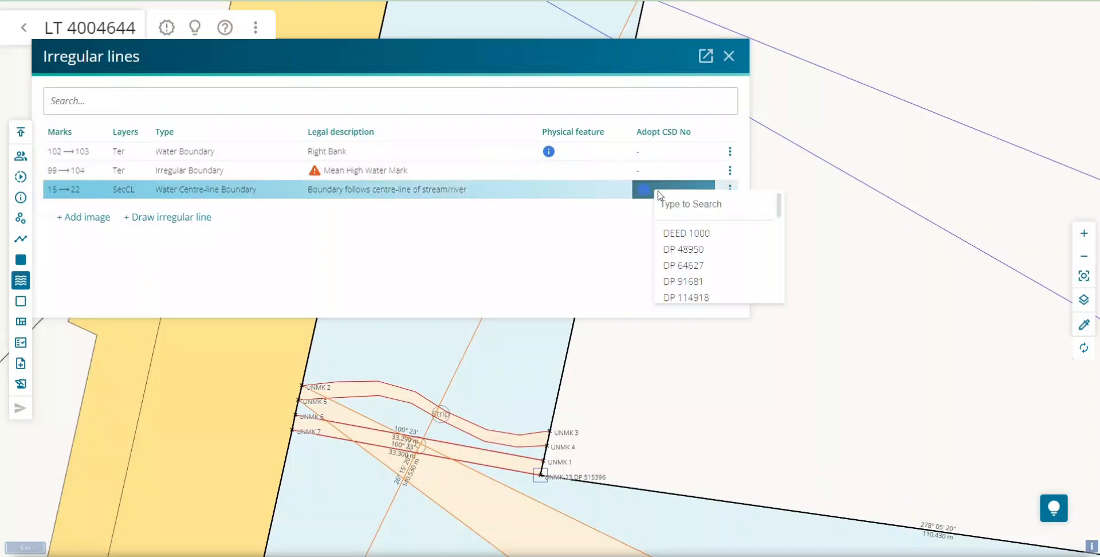
pyautogui.click(695, 250)
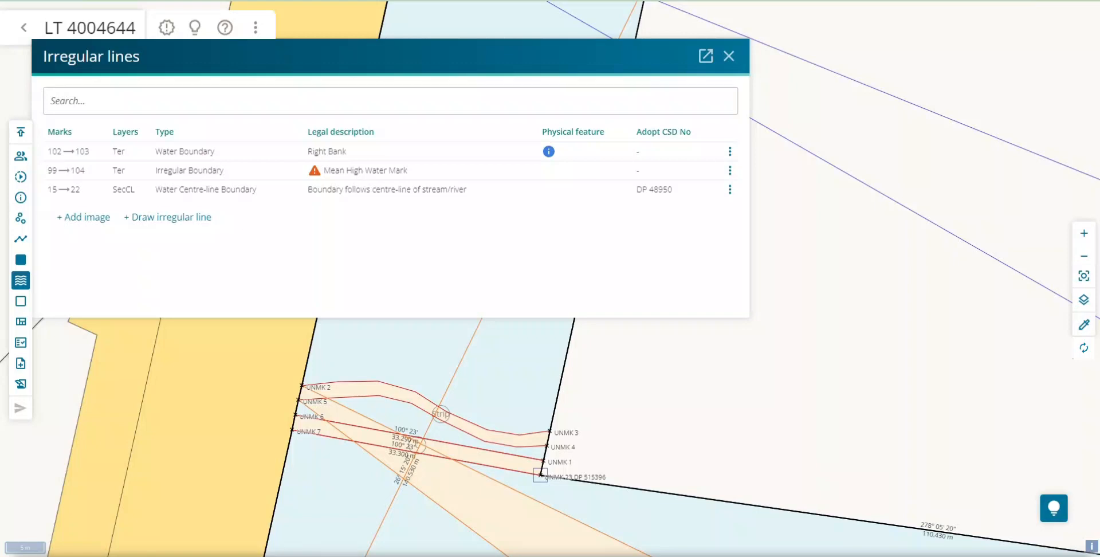
# Step: Add the aerial photo file as an image for tracing irregular lines
pyautogui.click(86, 217)
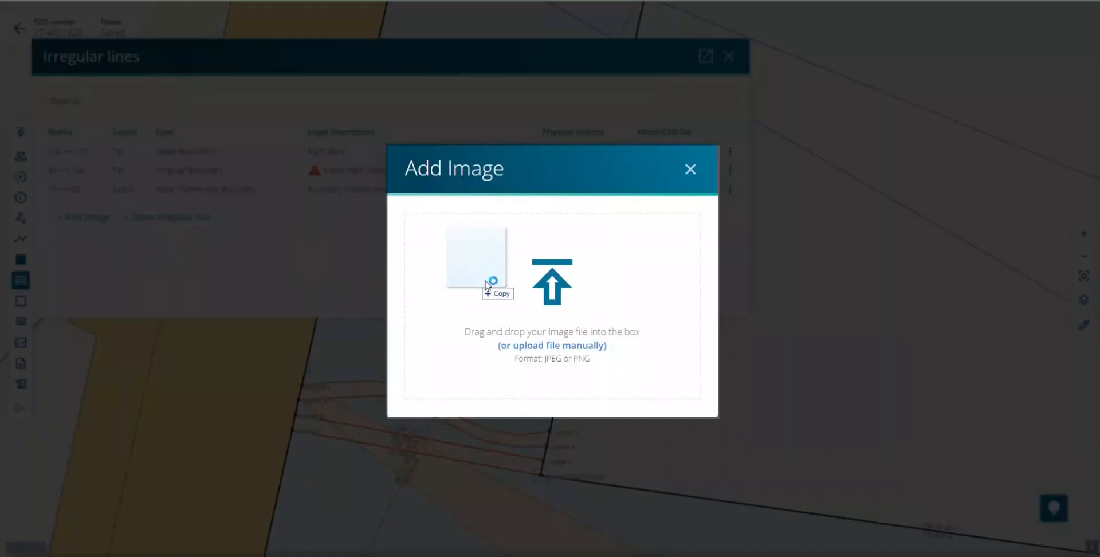
pyautogui.moveTo(464, 275); pyautogui.dragTo(519, 285)
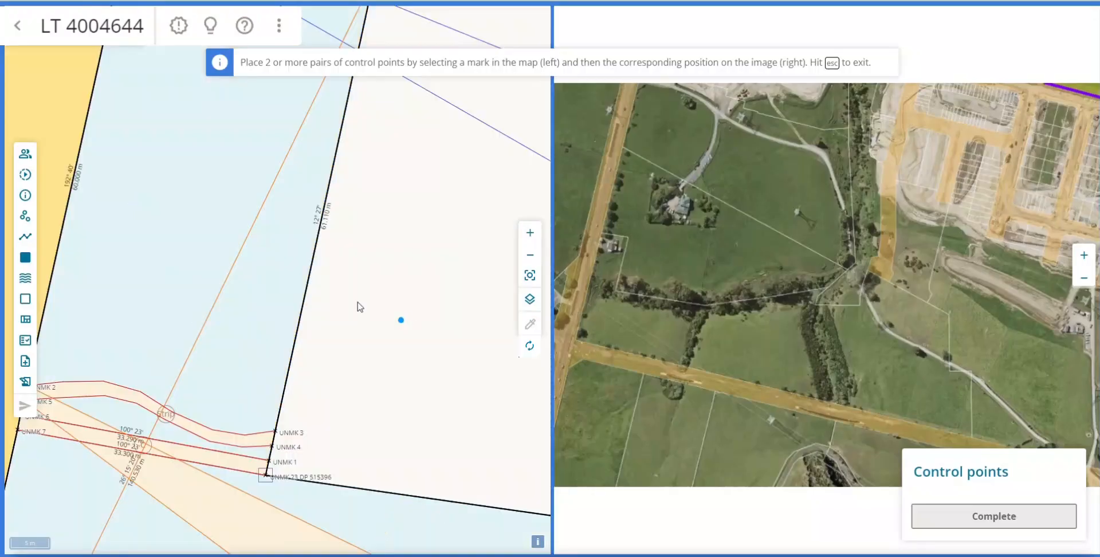
# Step: Place three control points on the map at marks PEG 1 DP 470922, PEG 26 DP 515396 and PEG 18 DP 470922
pyautogui.scroll(-5, 206, 283)
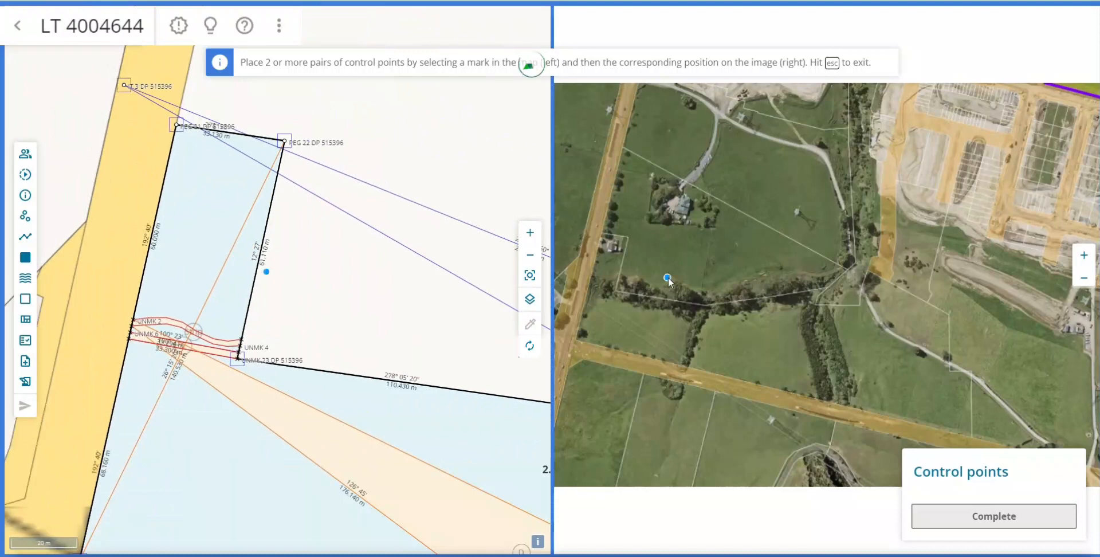
pyautogui.scroll(-5, 697, 314)
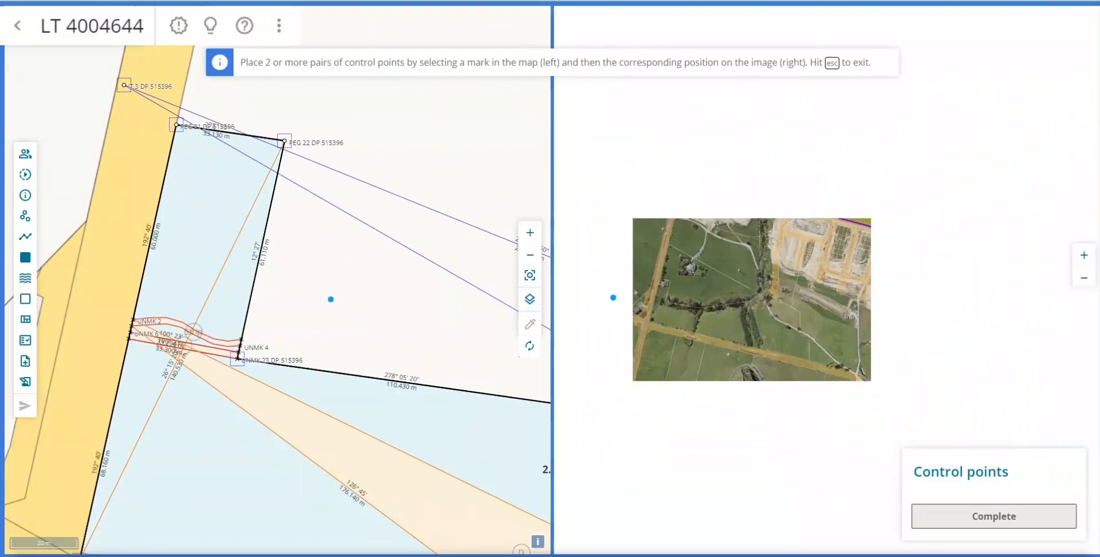
pyautogui.scroll(-5, 203, 293)
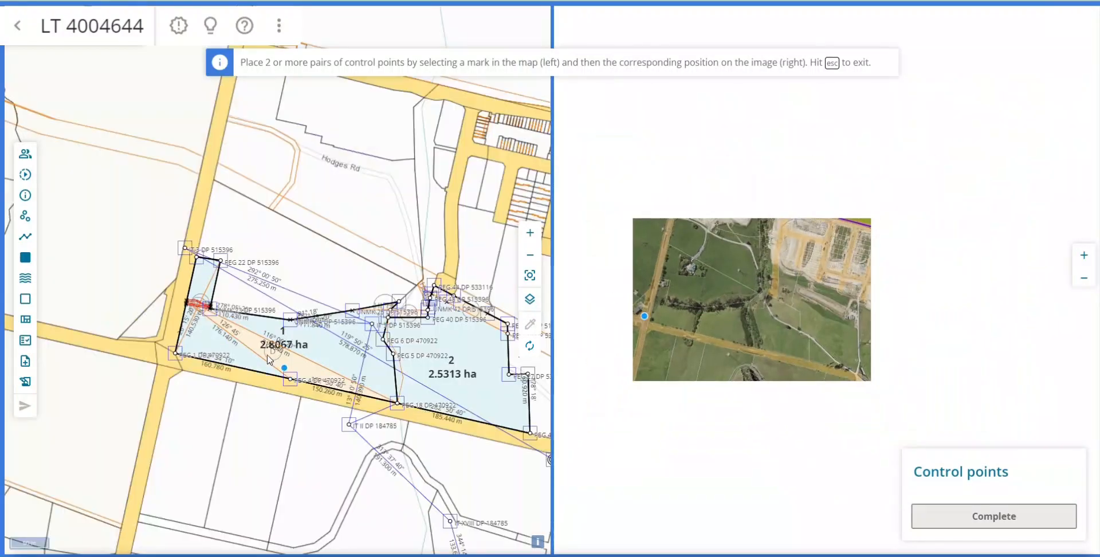
pyautogui.scroll(3, 176, 358)
pyautogui.click(176, 355)
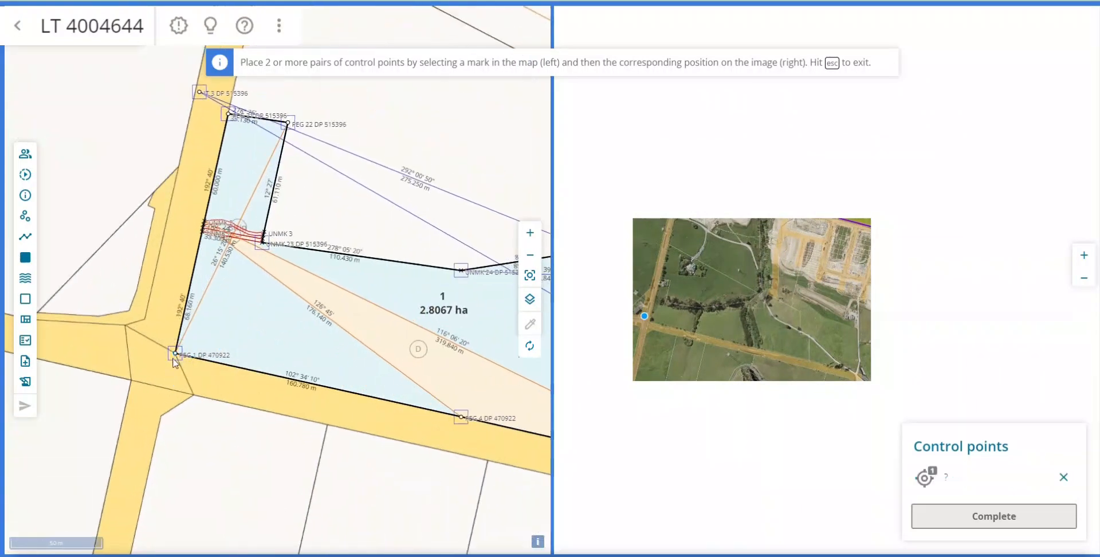
pyautogui.scroll(-1, 166, 365)
pyautogui.scroll(-1, 165, 367)
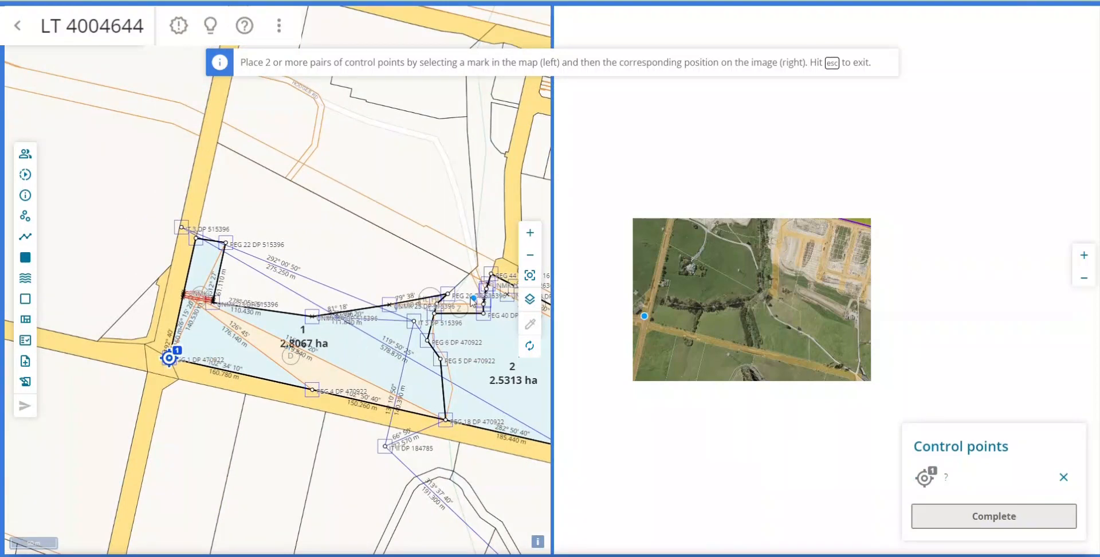
pyautogui.scroll(2, 474, 298)
pyautogui.click(423, 289)
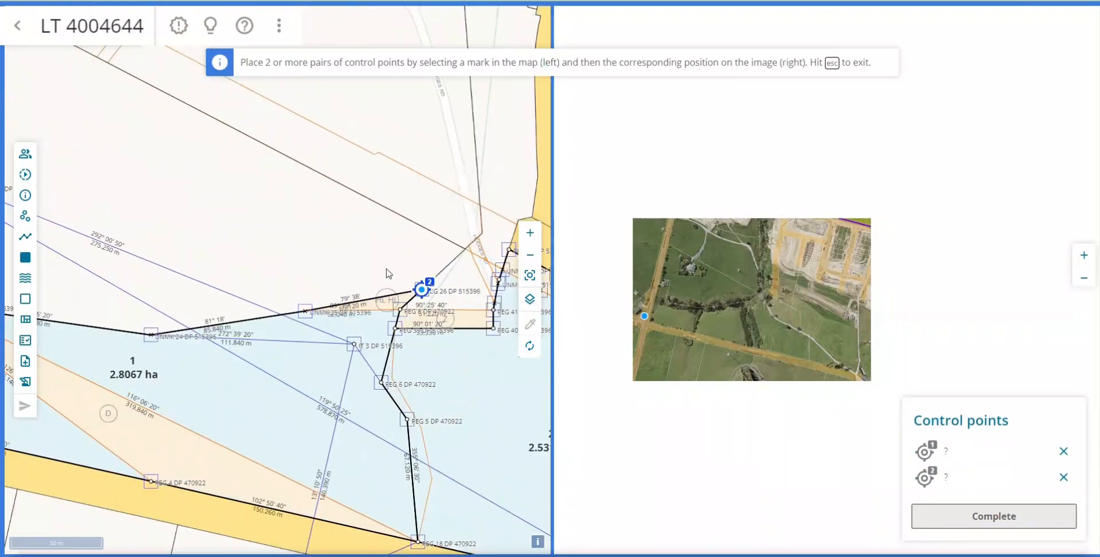
pyautogui.scroll(-1, 351, 255)
pyautogui.click(392, 436)
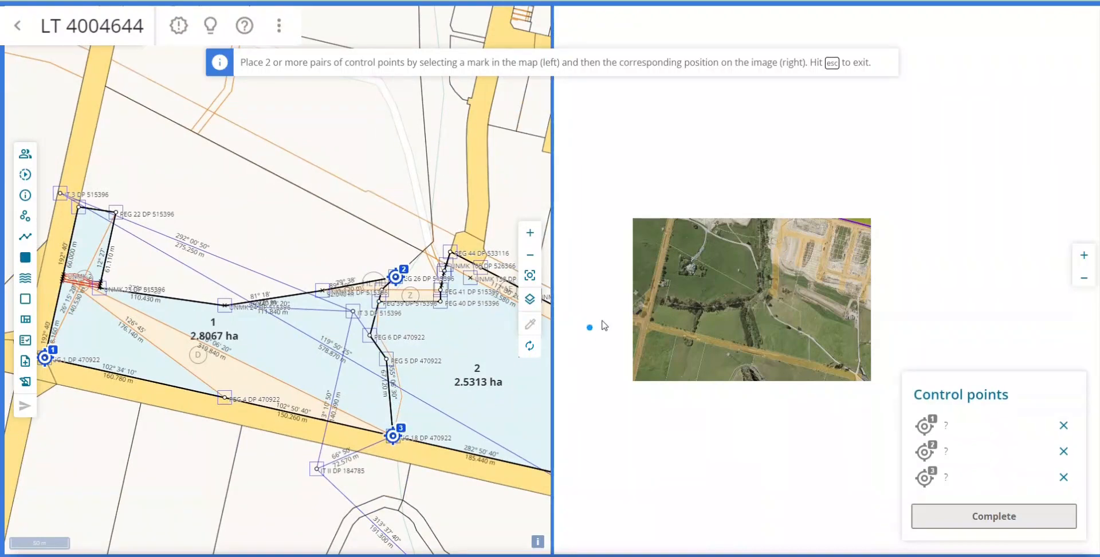
# Step: Place the three matching control points on the aerial image: the road-intersection corner, the boundary corner by the stream, and the stream's roadside end
pyautogui.scroll(10, 658, 314)
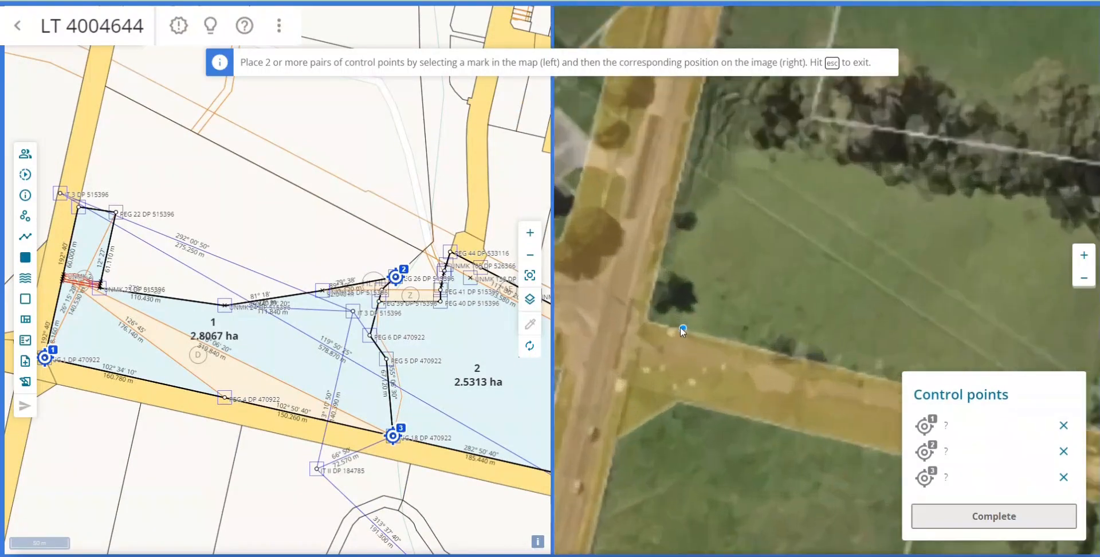
pyautogui.click(607, 313)
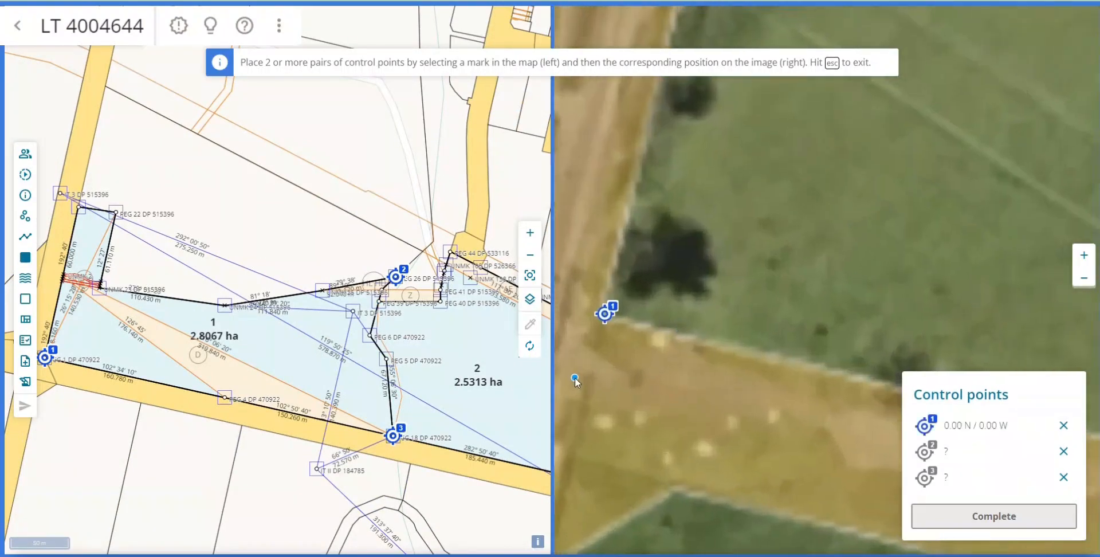
pyautogui.scroll(-8, 576, 378)
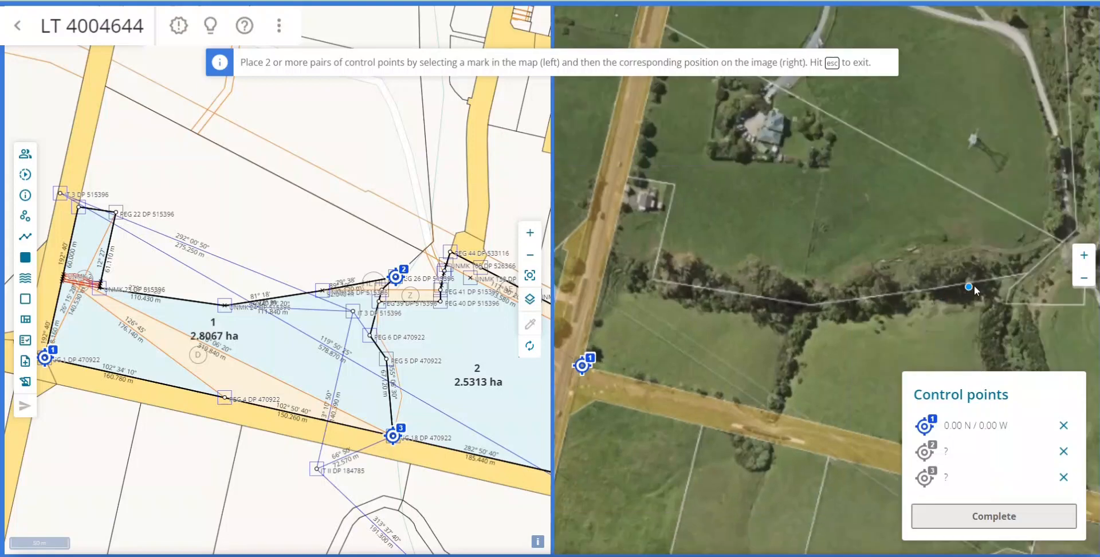
pyautogui.click(1027, 275)
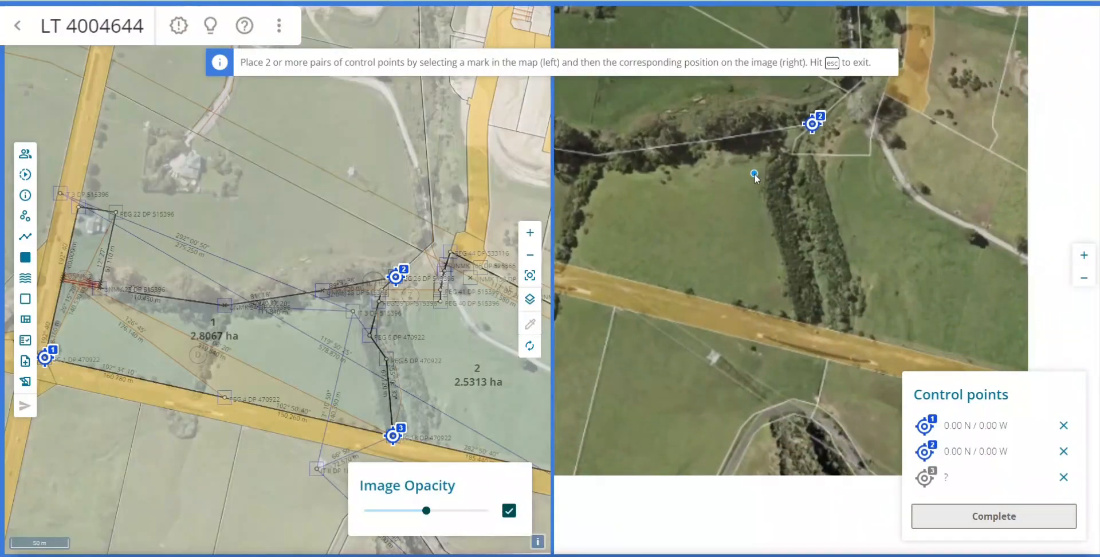
pyautogui.click(819, 325)
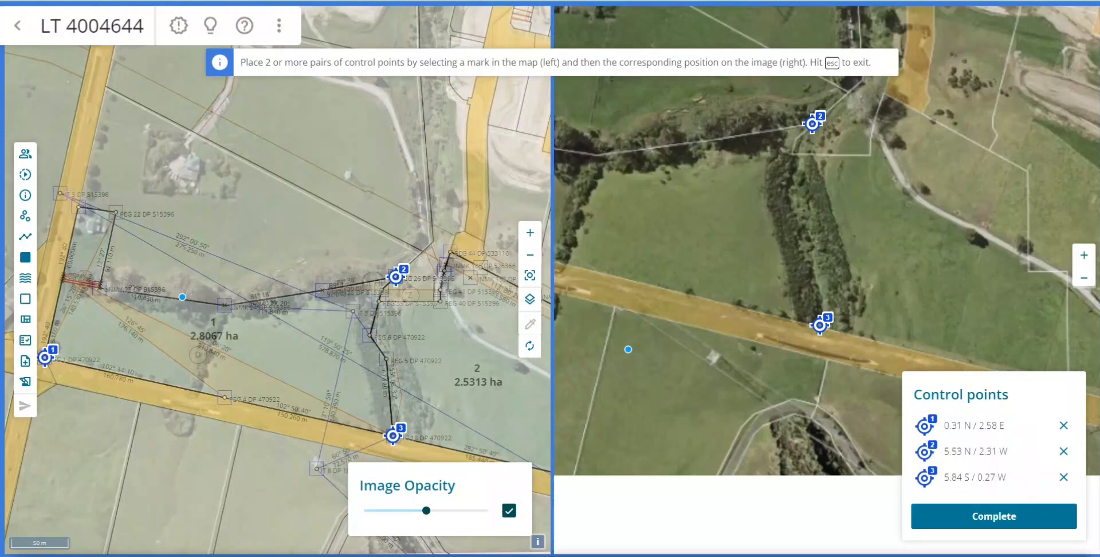
# Step: Remove the third control point pair and complete the image alignment with the remaining two
pyautogui.click(1064, 478)
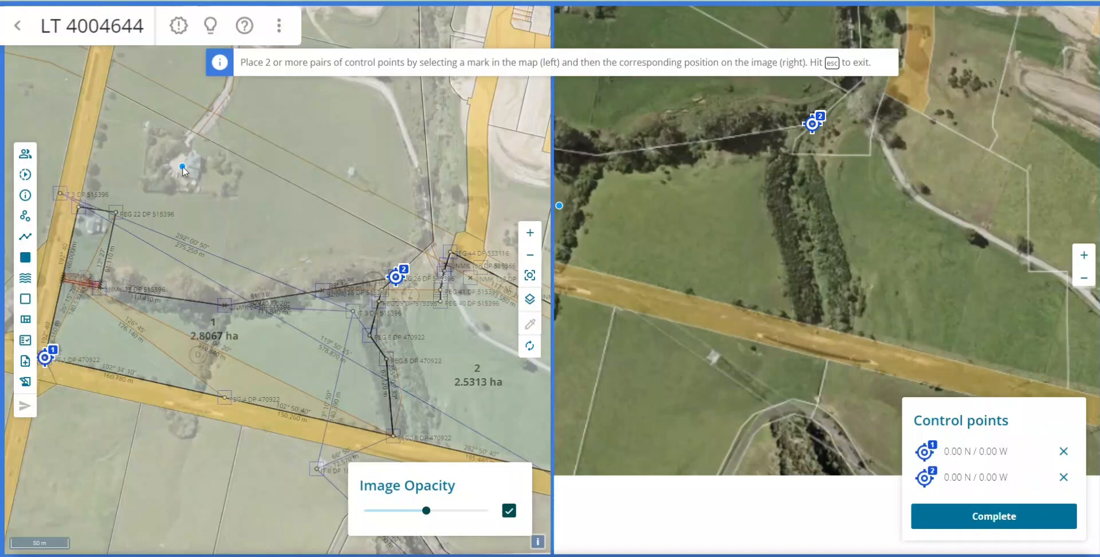
pyautogui.click(992, 506)
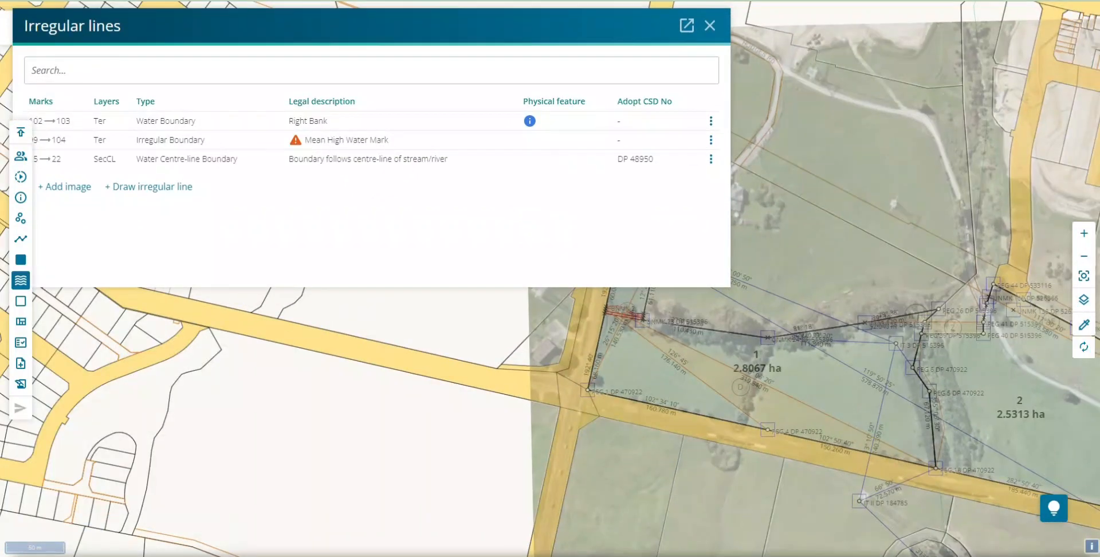
# Step: Start a new irregular line at mark PEG 18 DP 470922 and trace it northward along the stream on the aerial image
pyautogui.click(149, 187)
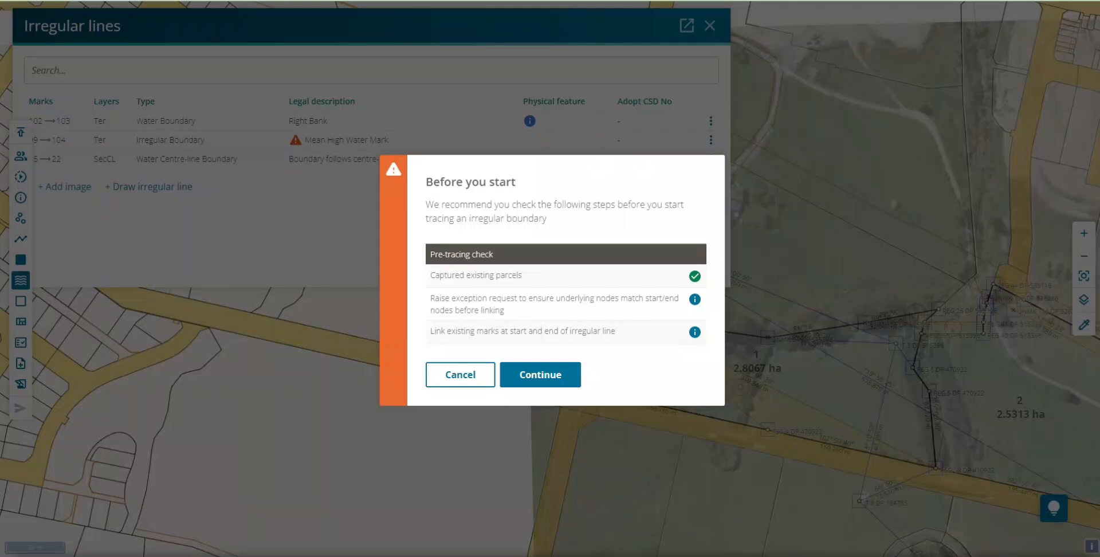
pyautogui.click(524, 376)
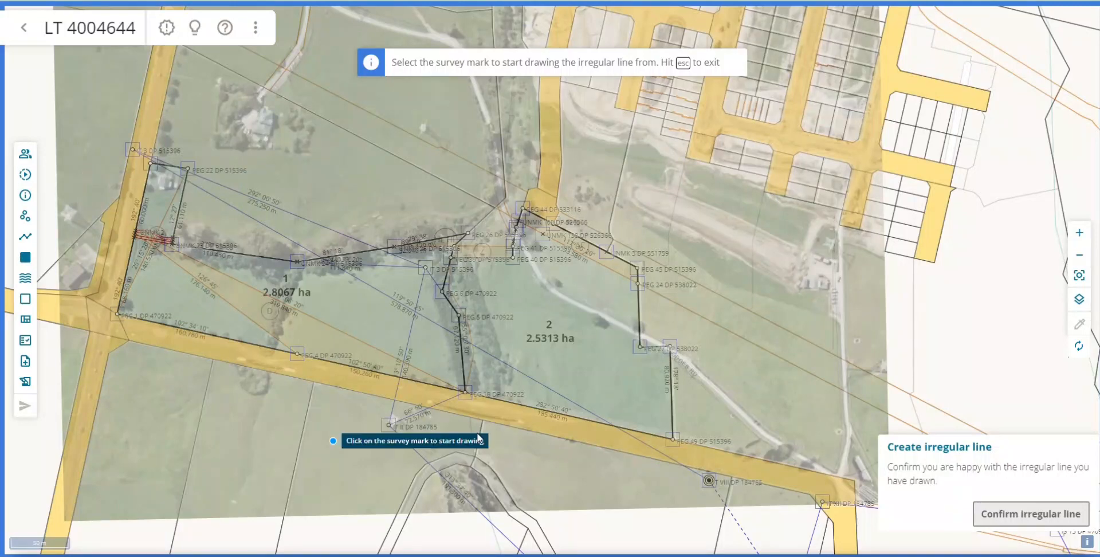
pyautogui.click(465, 392)
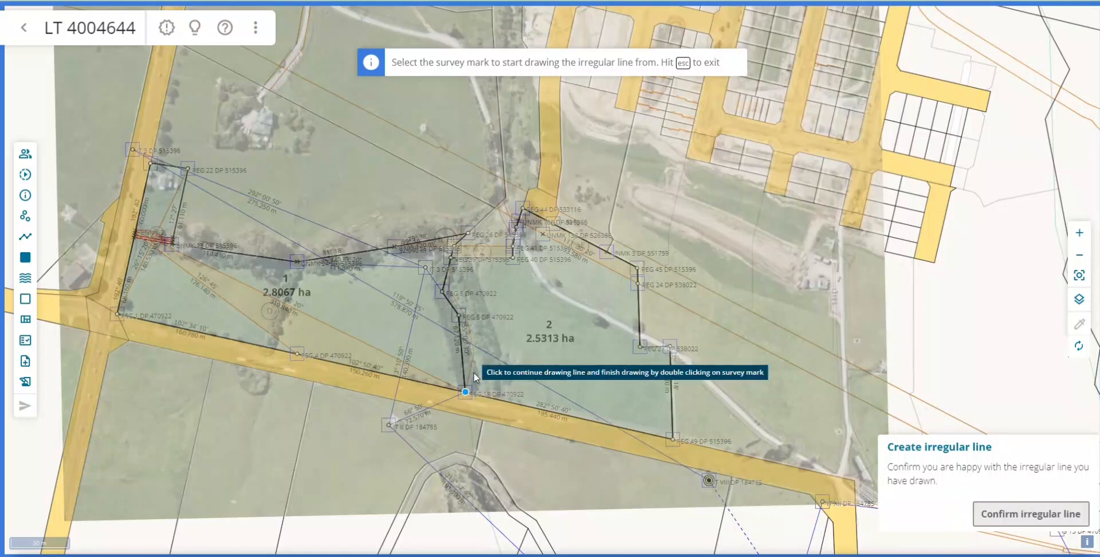
pyautogui.scroll(3, 477, 381)
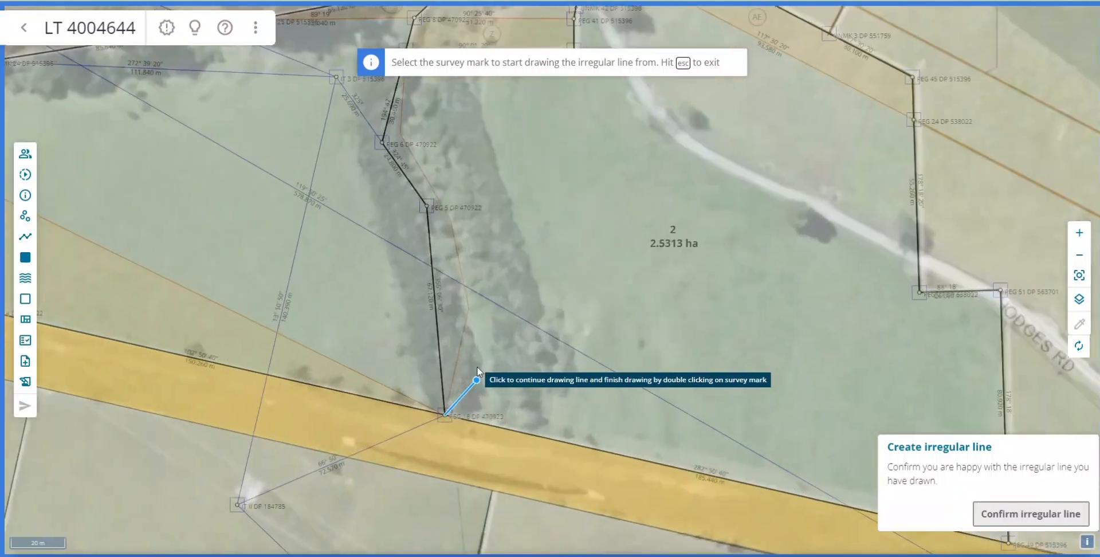
pyautogui.click(478, 348)
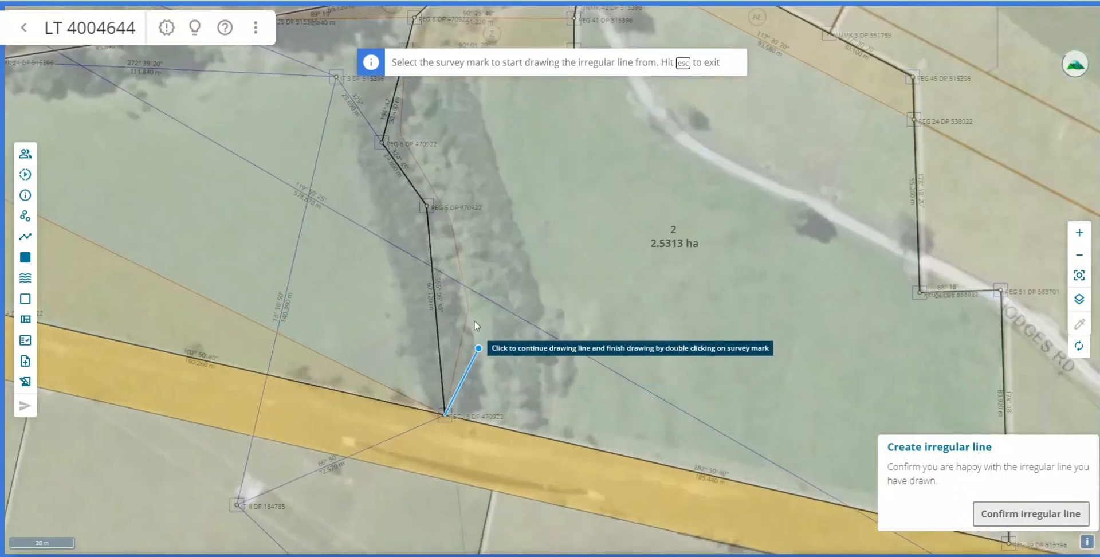
pyautogui.click(453, 250)
pyautogui.click(453, 204)
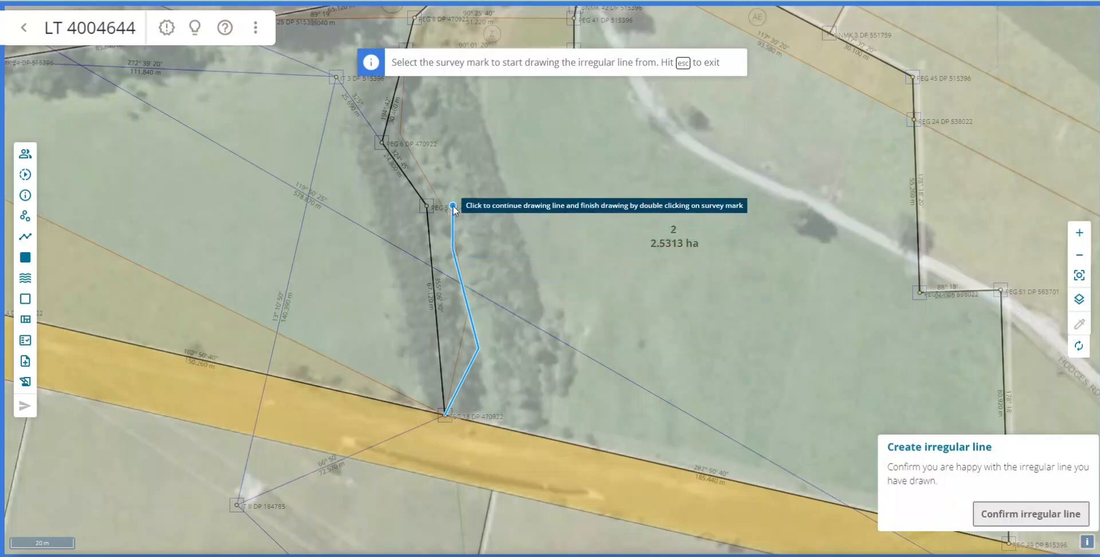
pyautogui.click(435, 156)
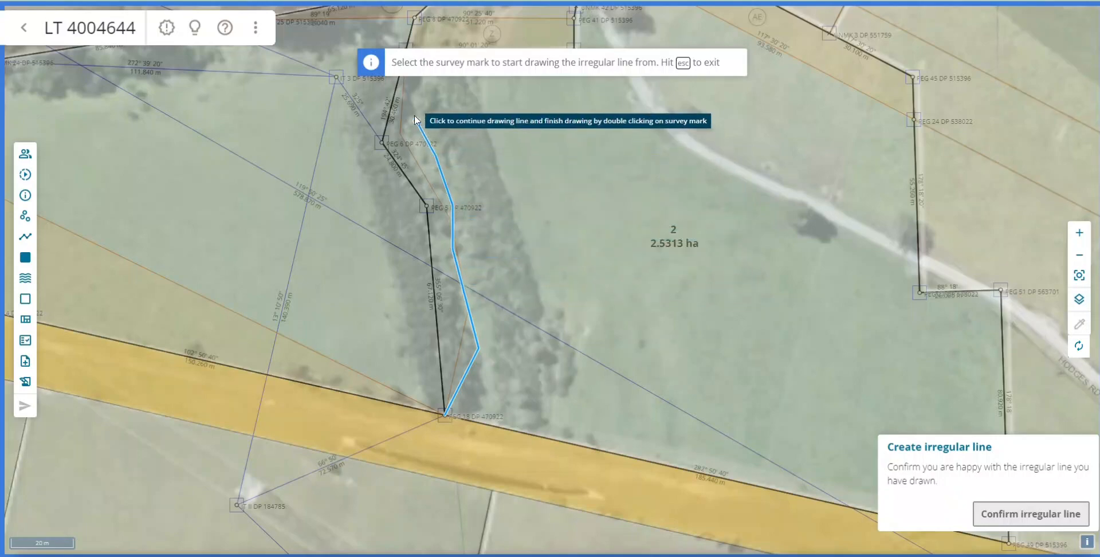
pyautogui.click(414, 115)
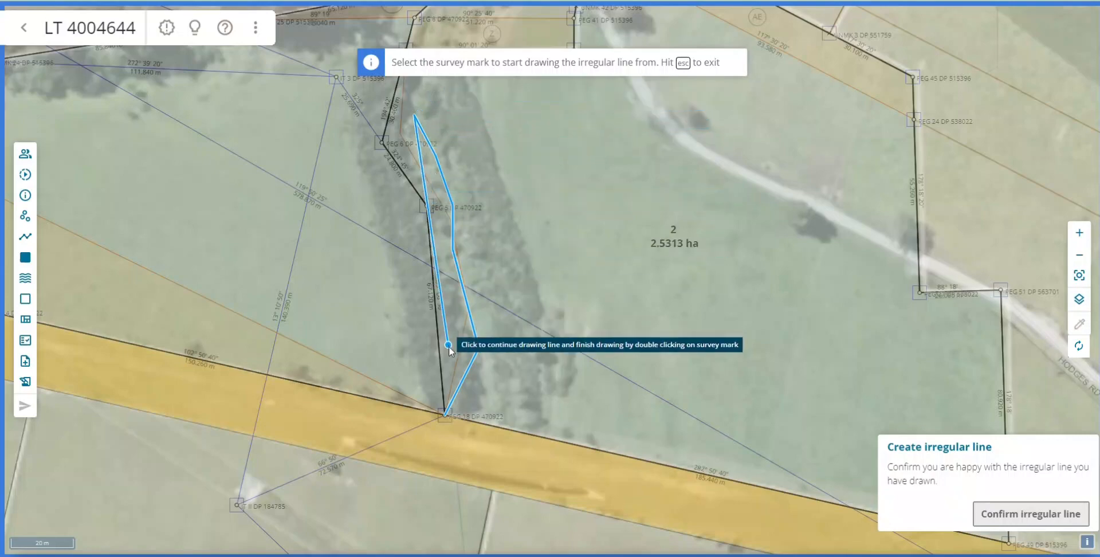
# Step: Continue the traced line north and finish it on the survey mark due west of PEG 40 DP 515396
pyautogui.scroll(-3, 390, 213)
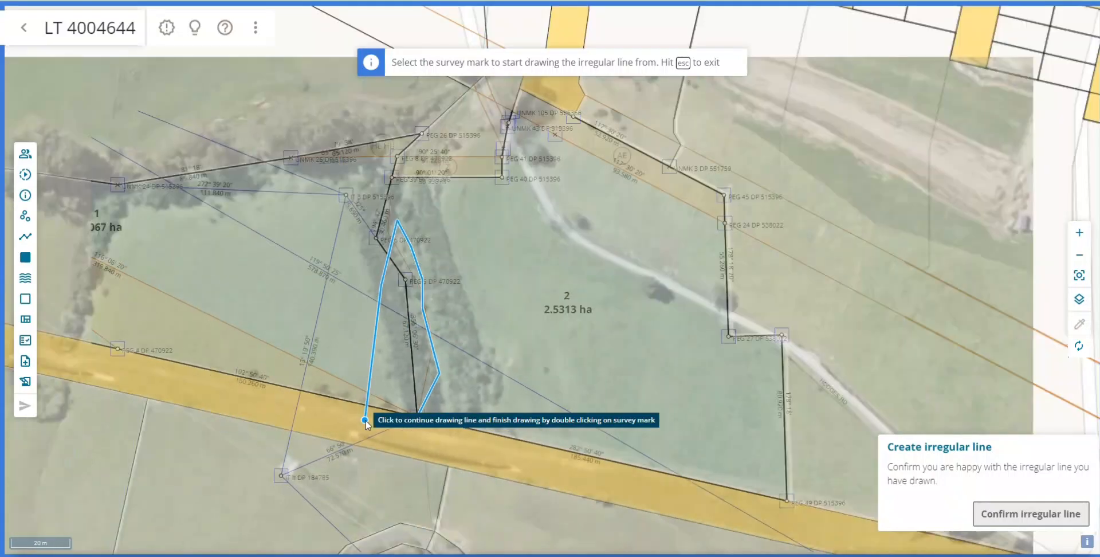
pyautogui.scroll(3, 400, 240)
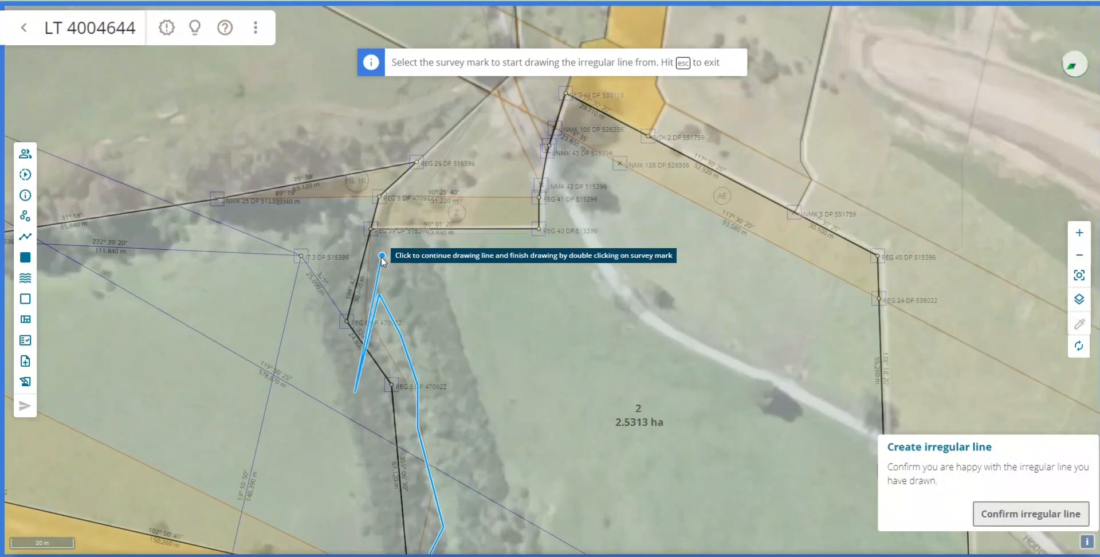
pyautogui.click(384, 263)
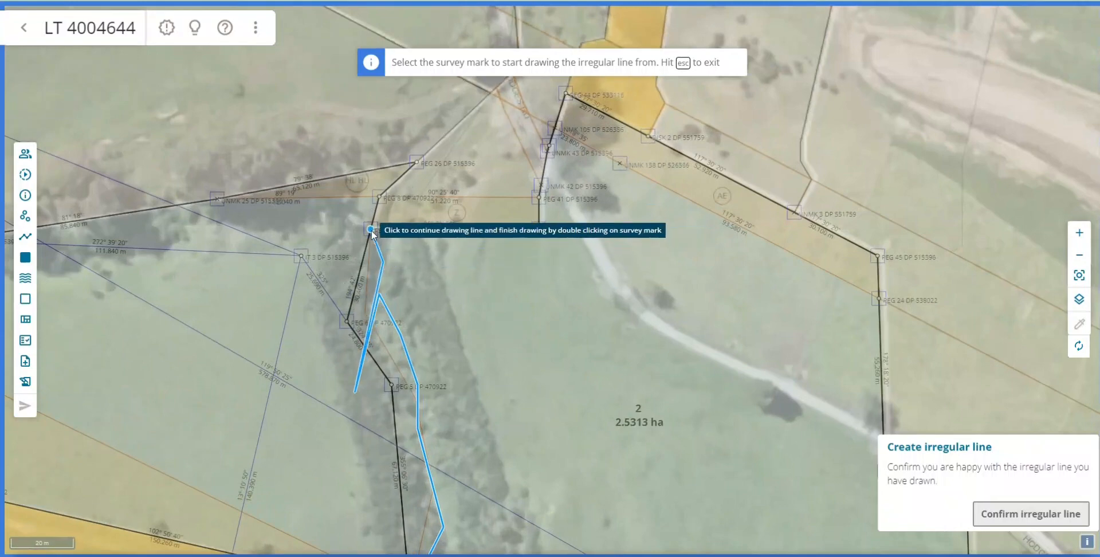
pyautogui.doubleClick(371, 230)
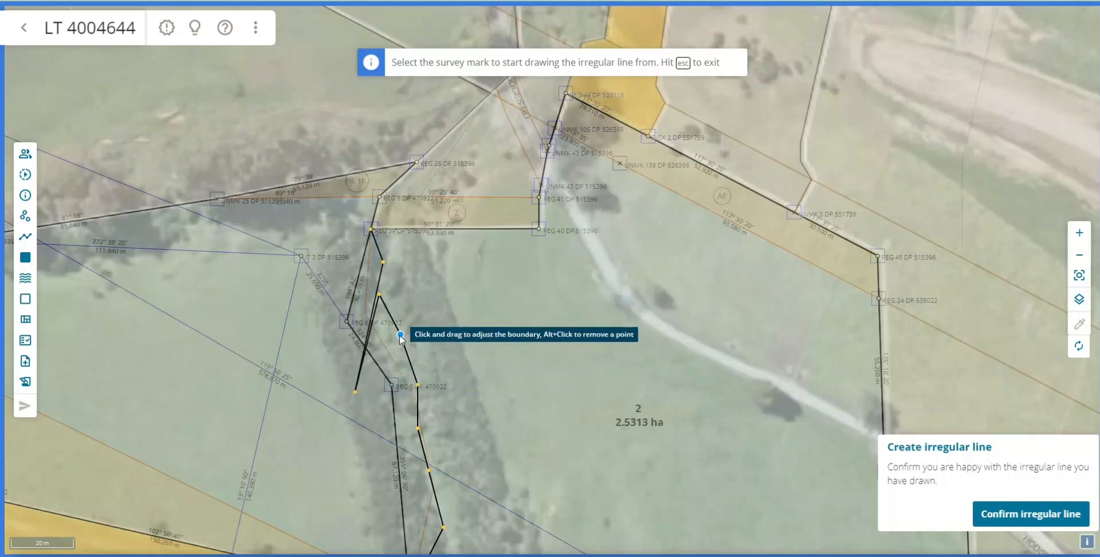
# Step: Refine the traced line by shifting three of its upper points slightly and removing the stray point west of the stream, and confirm the irregular line
pyautogui.moveTo(400, 335); pyautogui.dragTo(398, 341)
pyautogui.moveTo(418, 385); pyautogui.dragTo(414, 389)
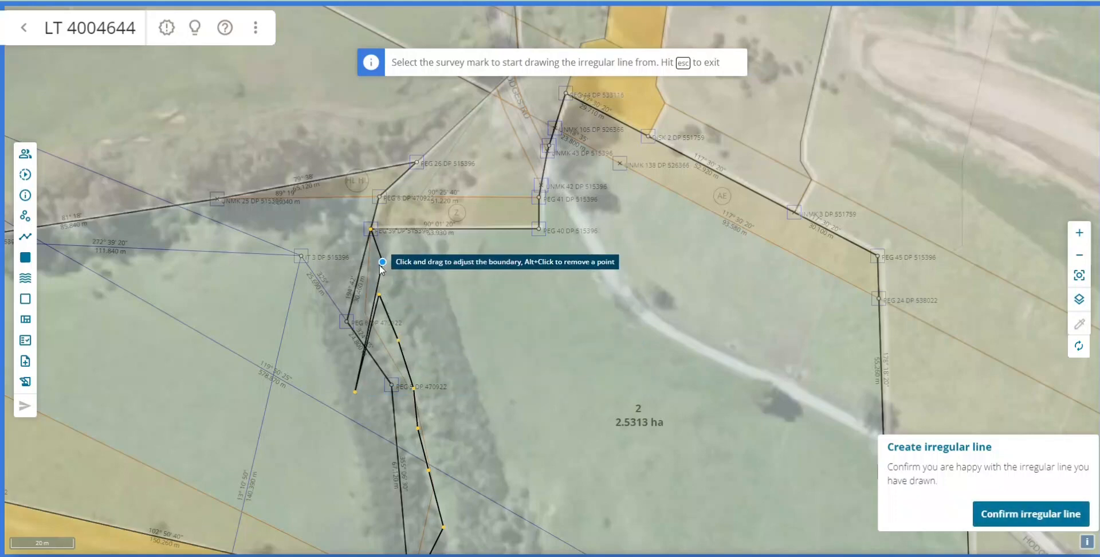
pyautogui.moveTo(383, 262); pyautogui.dragTo(378, 266)
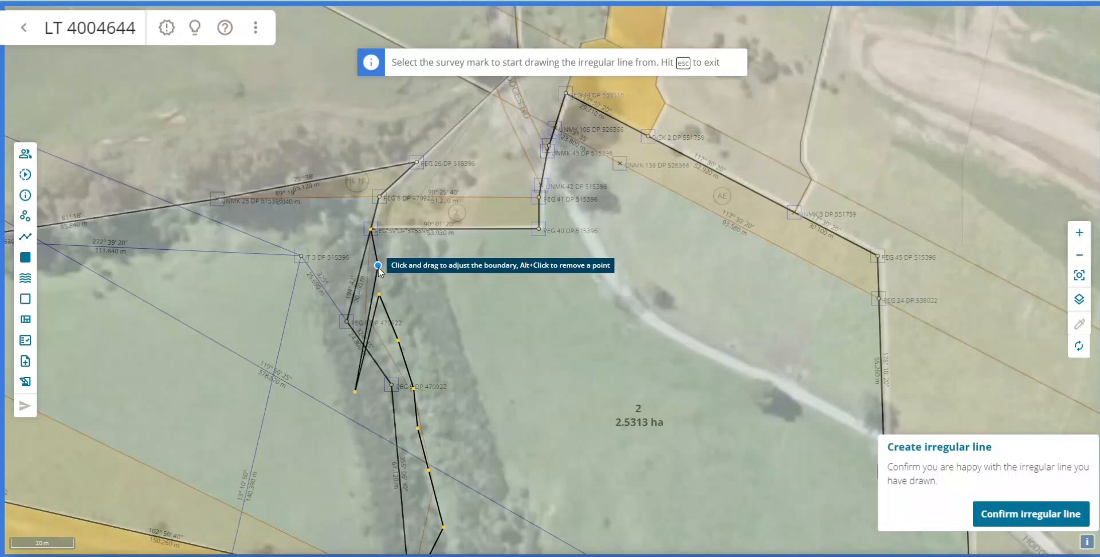
pyautogui.keyDown('alt'); pyautogui.click(356, 392); pyautogui.keyUp('alt')
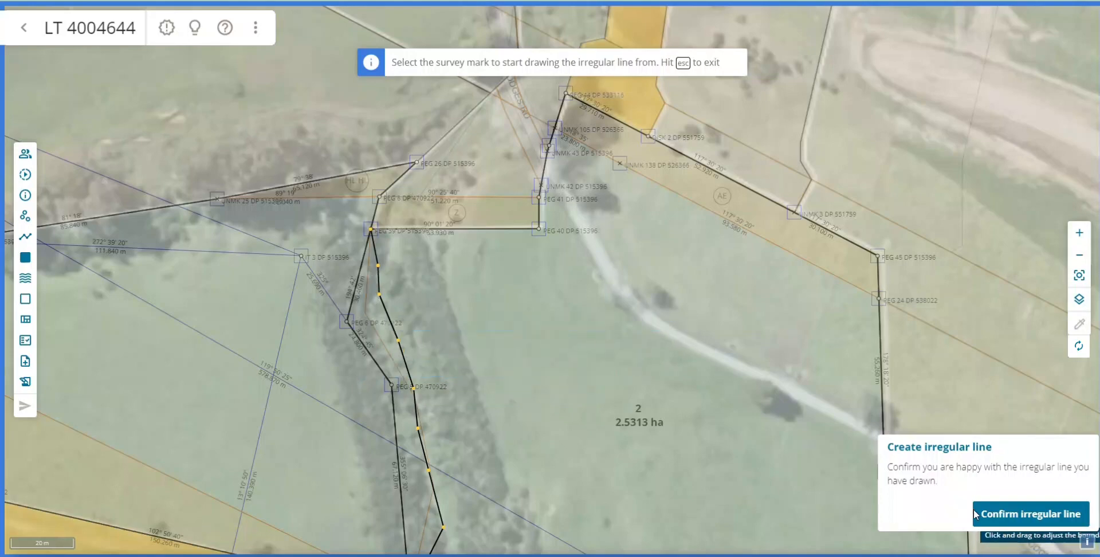
pyautogui.click(1004, 515)
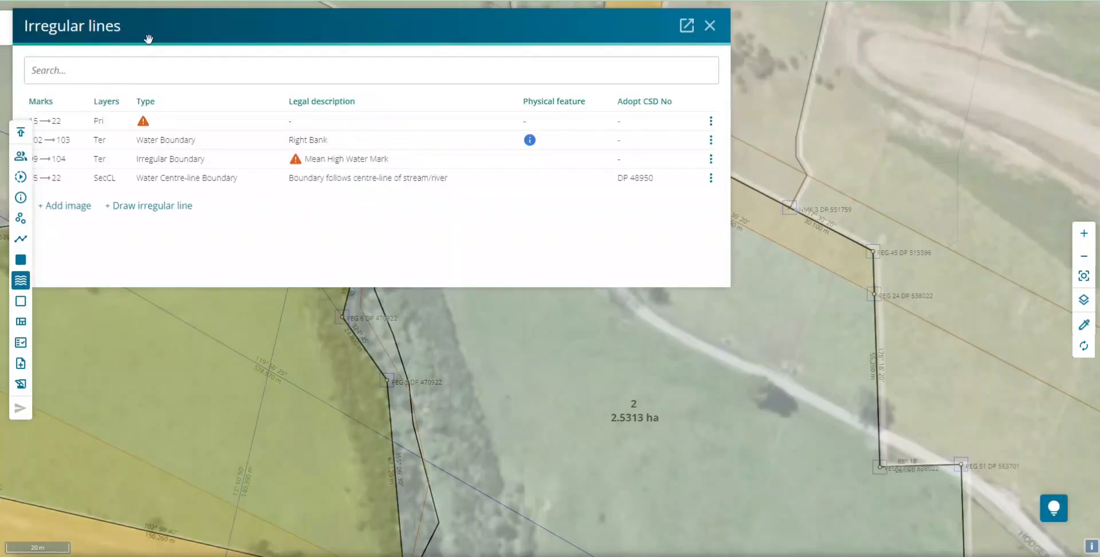
# Step: Select the newly traced primary line between marks 15 and 22 in the irregular lines list
pyautogui.click(242, 145)
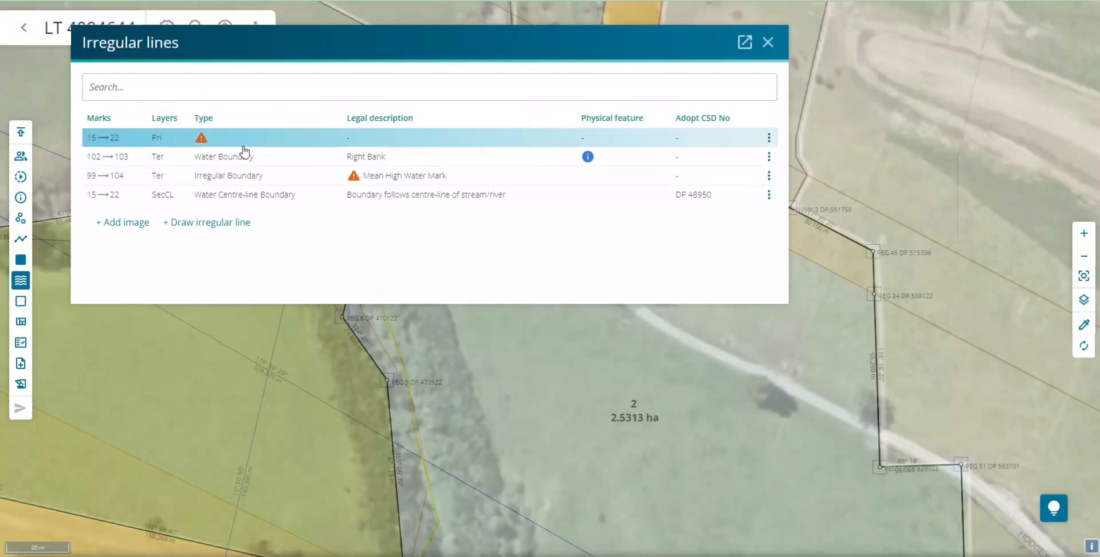